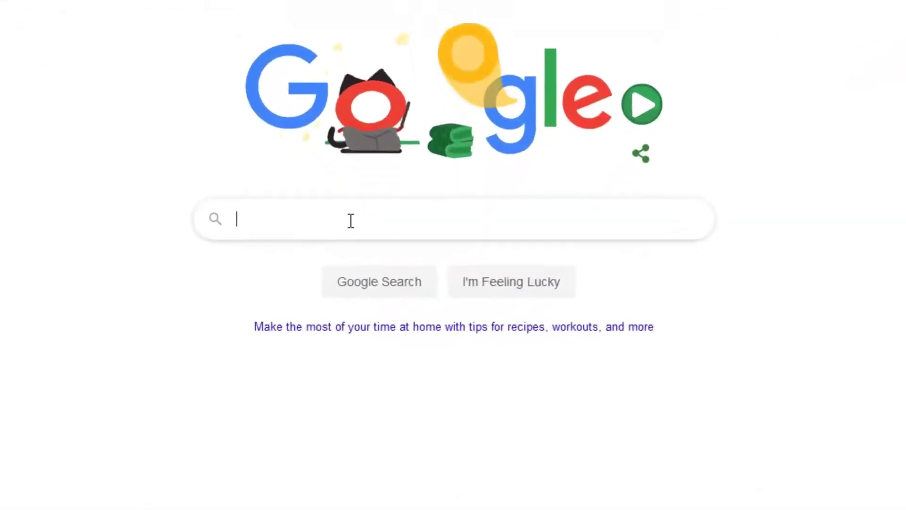
Search Google for 'davinci resolve free download' using the autocomplete suggestion.
{"action": "type", "text": "da vinci resolve free dow"}
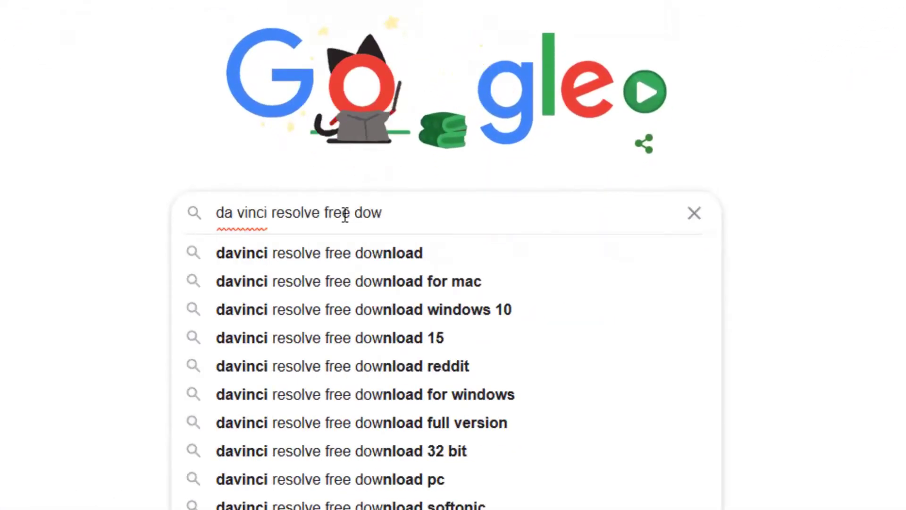
{"action": "left_click", "coordinate": [429, 256]}
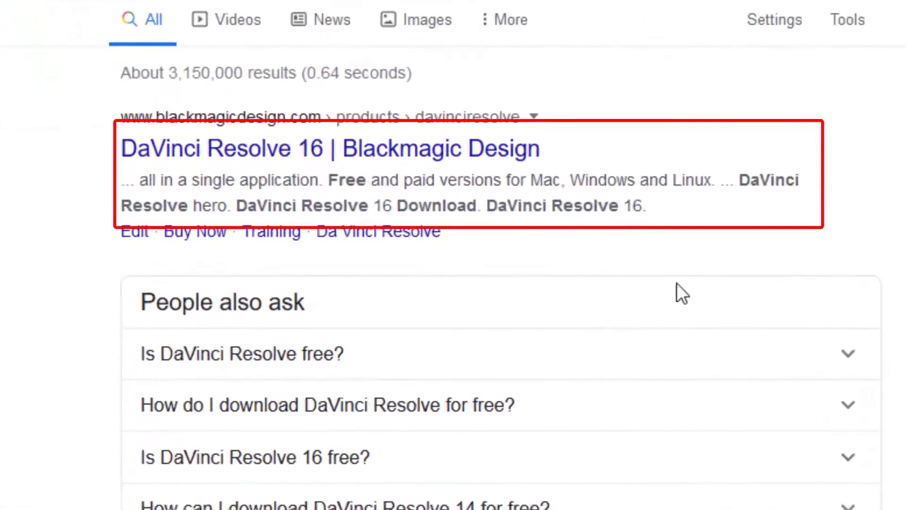
Open the Blackmagic DaVinci Resolve 16 page, pick the free Windows download, and copy a temporary email.
{"action": "left_click", "coordinate": [349, 150]}
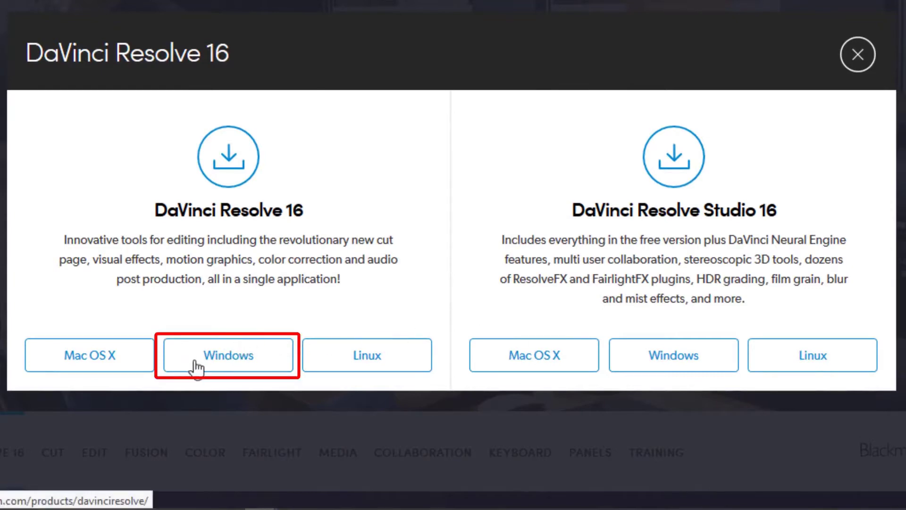
{"action": "left_click", "coordinate": [243, 364]}
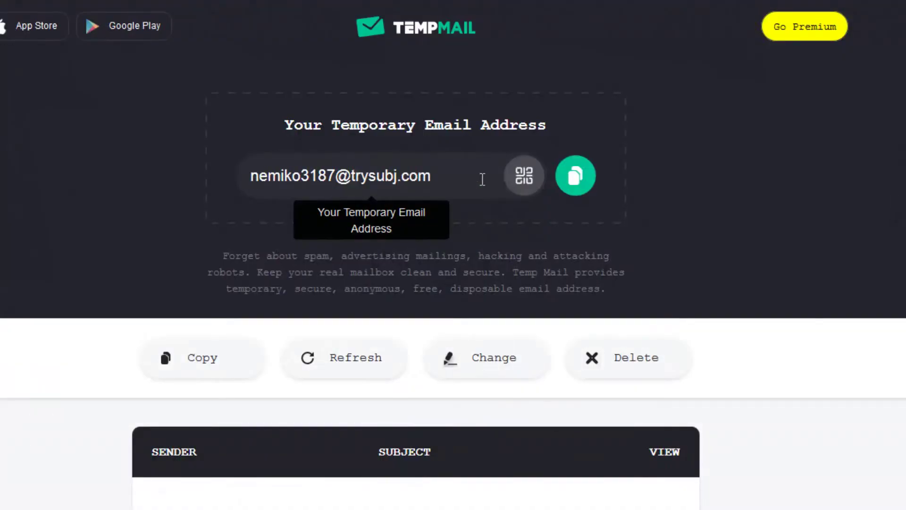
{"action": "left_click", "coordinate": [578, 185]}
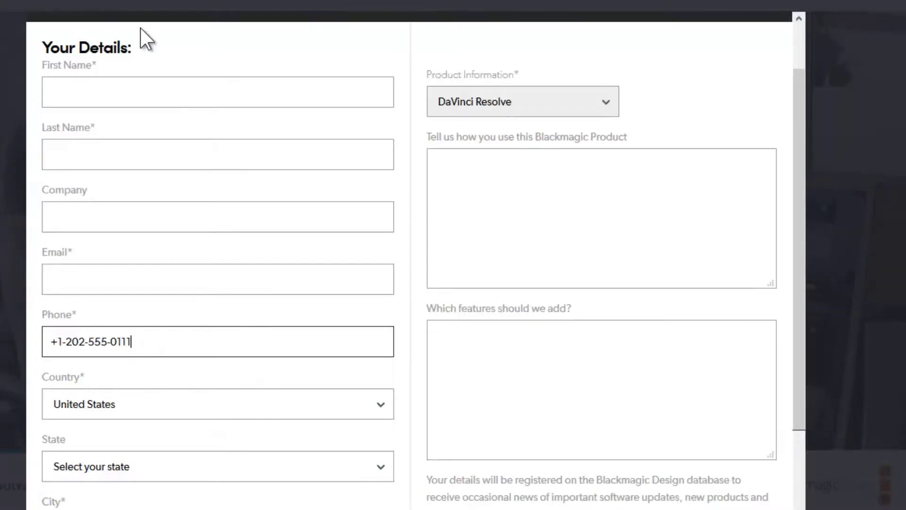
Fill the first name, last name and company registration fields with the copied address.
{"action": "left_click", "coordinate": [179, 93]}
{"action": "key", "text": "ctrl+v"}
{"action": "left_click", "coordinate": [180, 154]}
{"action": "key", "text": "ctrl+v"}
{"action": "left_click", "coordinate": [179, 212]}
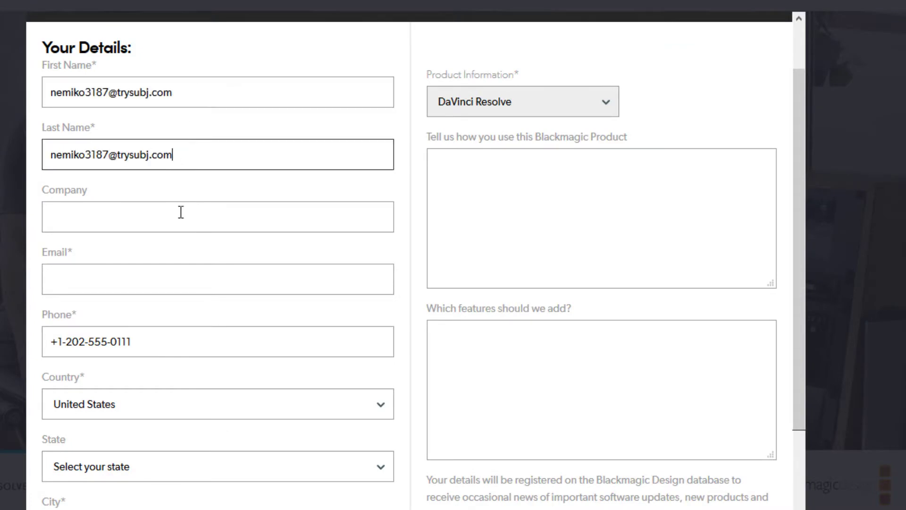
{"action": "key", "text": "ctrl+v"}
{"action": "left_click", "coordinate": [184, 273]}
Set State to Indiana, fill the email field, and submit Register & Download, choosing Save File.
{"action": "key", "text": "ctrl+v"}
{"action": "scroll", "coordinate": [198, 373], "scroll_direction": "down", "scroll_amount": 2}
{"action": "left_click", "coordinate": [198, 366]}
{"action": "left_click", "coordinate": [101, 296]}
{"action": "left_click", "coordinate": [139, 418]}
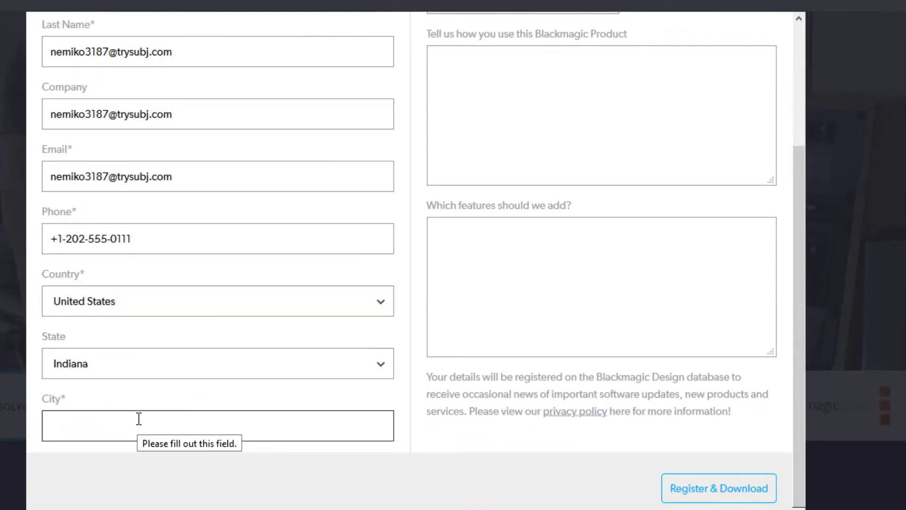
{"action": "key", "text": "ctrl+v"}
{"action": "scroll", "coordinate": [530, 288], "scroll_direction": "up", "scroll_amount": 2}
{"action": "scroll", "coordinate": [591, 378], "scroll_direction": "down", "scroll_amount": 2}
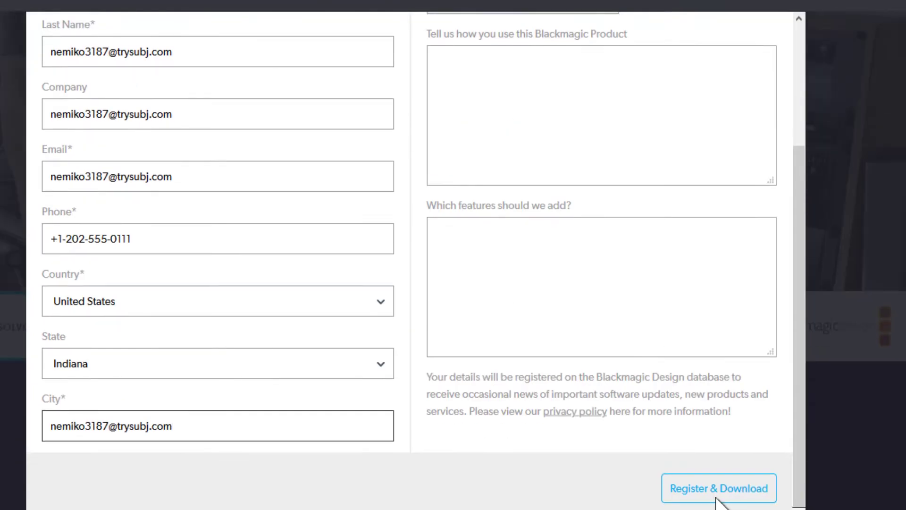
{"action": "left_click", "coordinate": [717, 491]}
{"action": "left_click", "coordinate": [449, 282]}
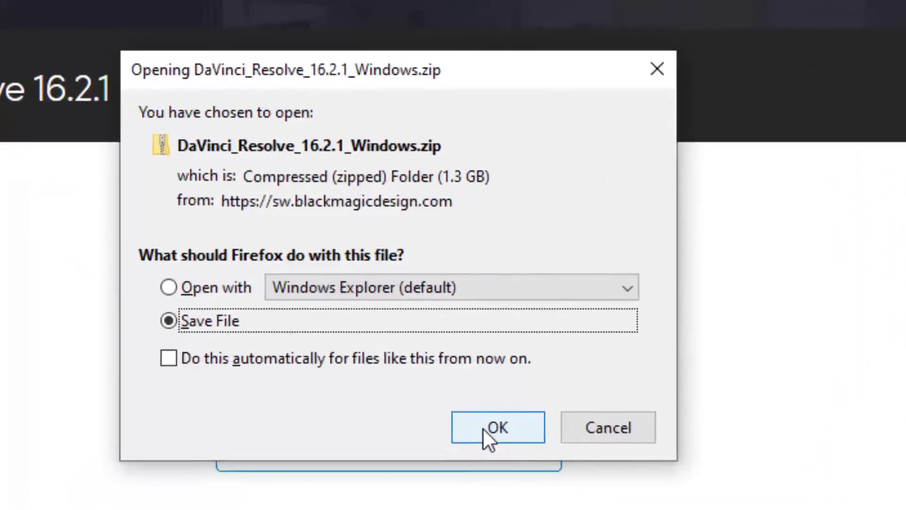
Save DaVinci_Resolve_16.2.1_Windows.zip and open its containing folder from the Downloads list.
{"action": "left_click", "coordinate": [483, 429]}
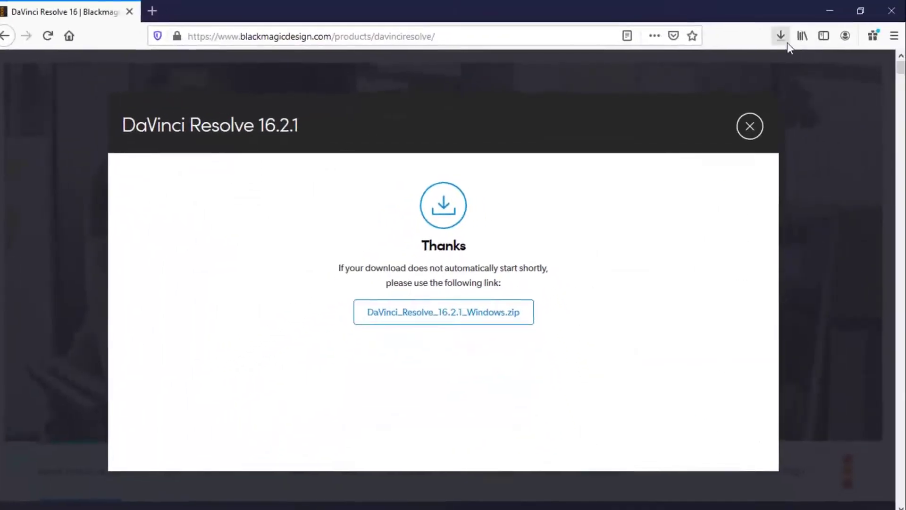
{"action": "left_click", "coordinate": [786, 40]}
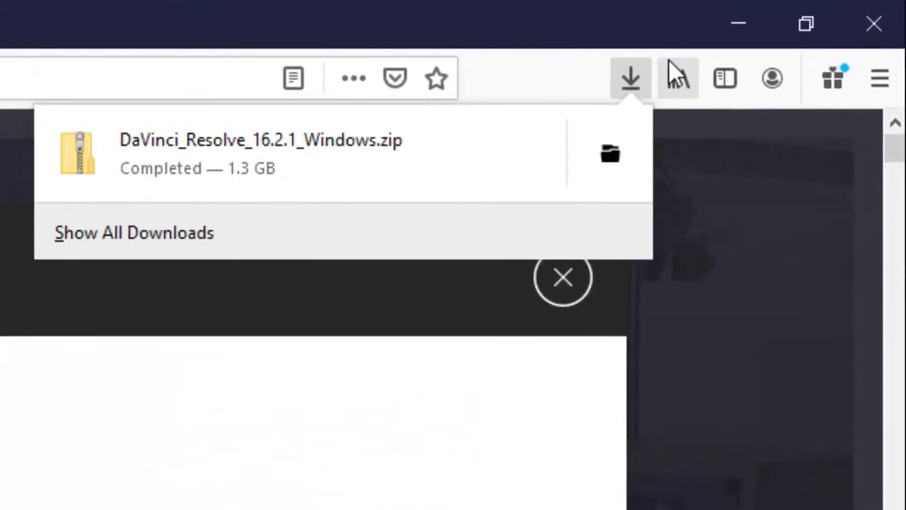
{"action": "right_click", "coordinate": [247, 145]}
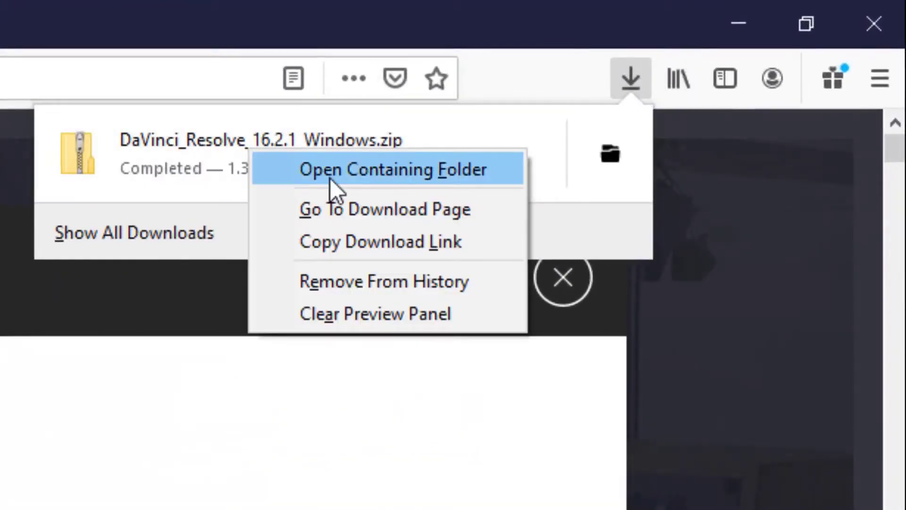
{"action": "left_click", "coordinate": [330, 177]}
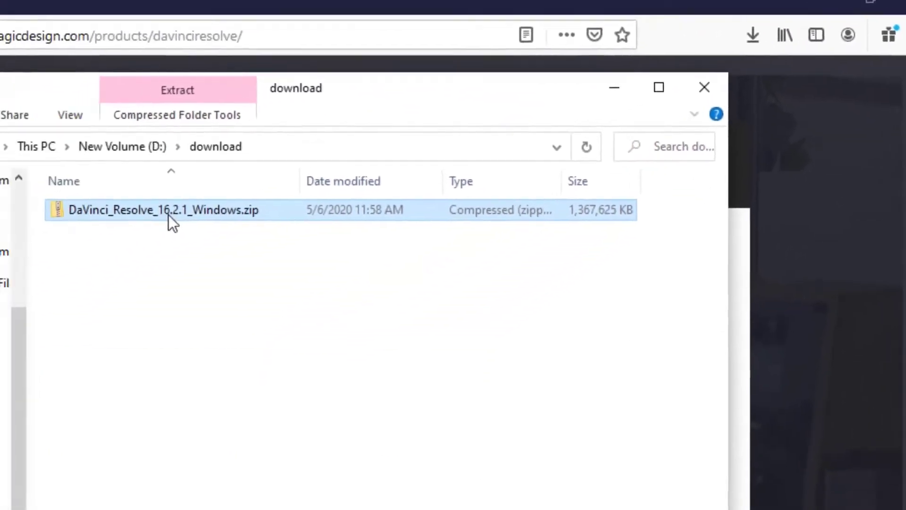
Extract the DaVinci Resolve zip with 7-Zip Extract Here into the D:\download folder.
{"action": "right_click", "coordinate": [289, 139]}
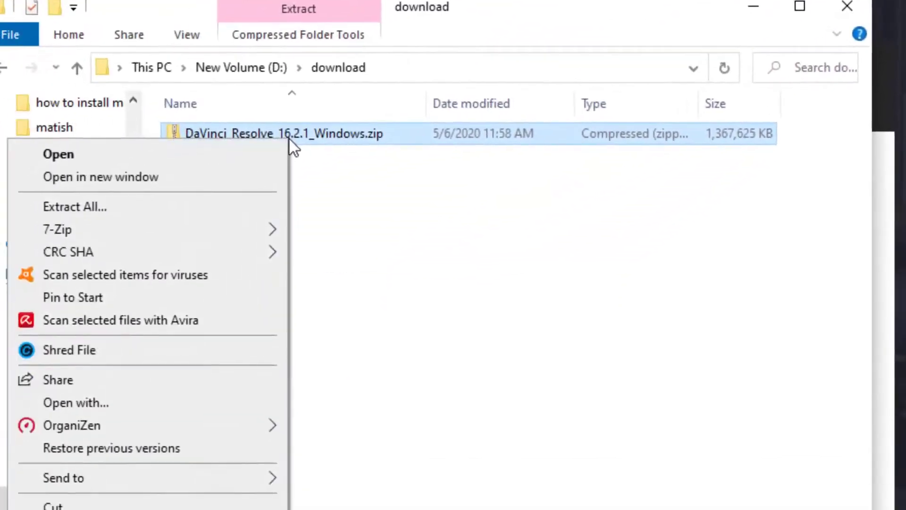
{"action": "mouse_move", "coordinate": [268, 231]}
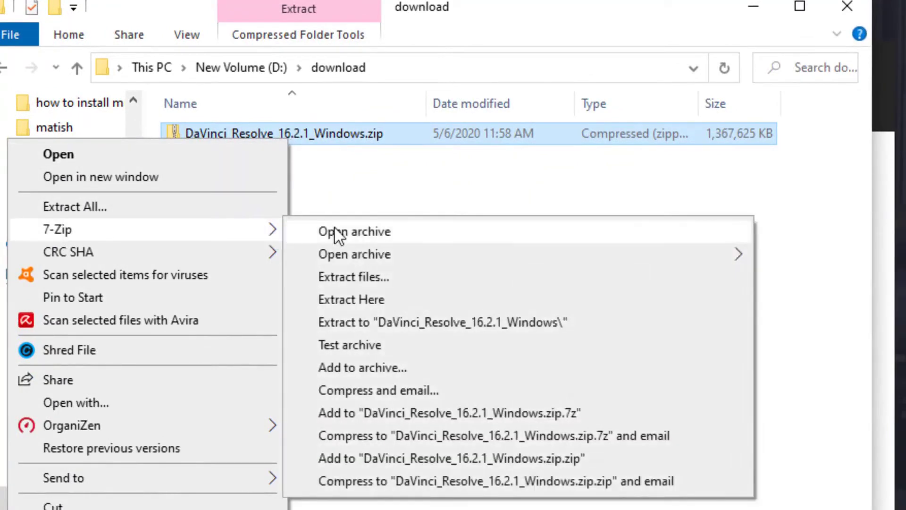
{"action": "left_click", "coordinate": [362, 298]}
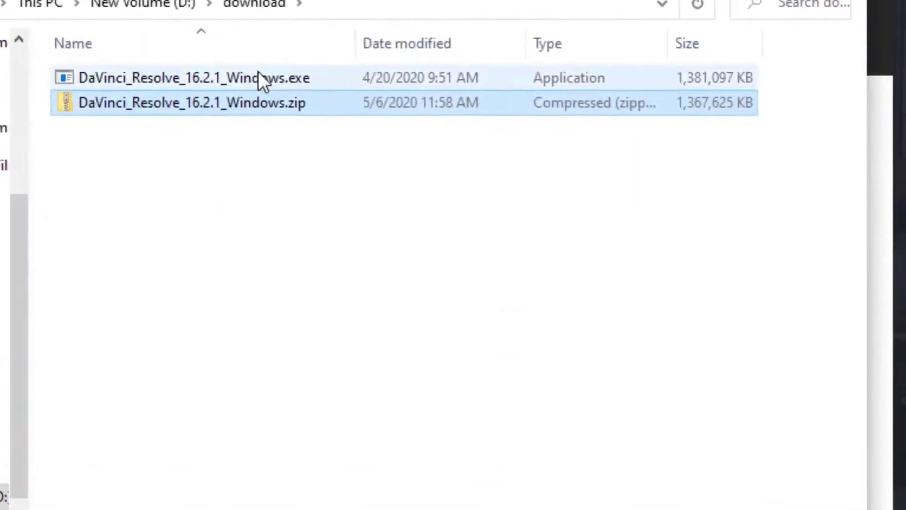
Run the installer with only DaVinci Resolve 16.0.0b.033 ticked, excluding Panels and Fairlight utilities.
{"action": "left_click", "coordinate": [342, 129]}
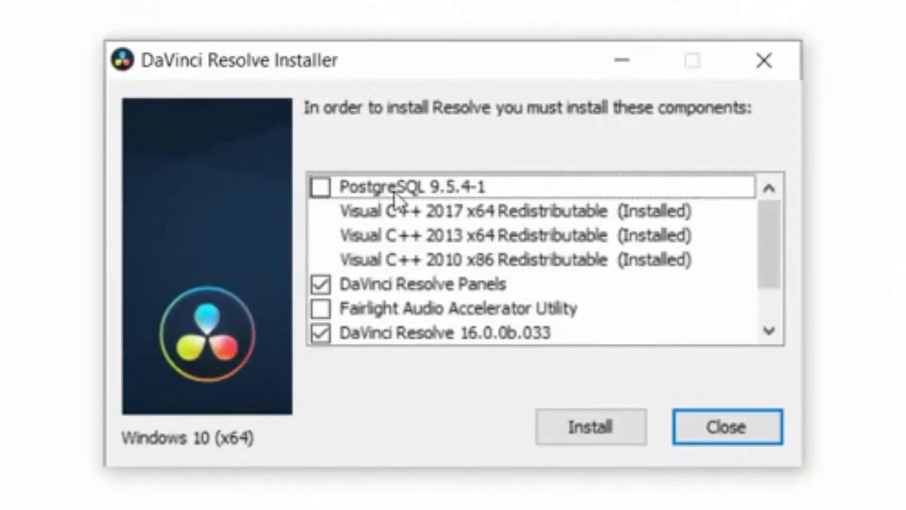
{"action": "left_click", "coordinate": [390, 191]}
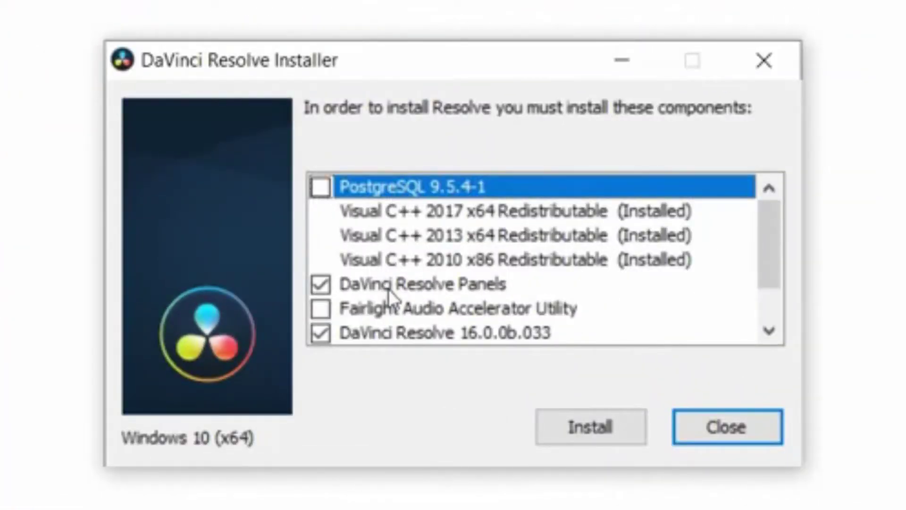
{"action": "left_click", "coordinate": [424, 286]}
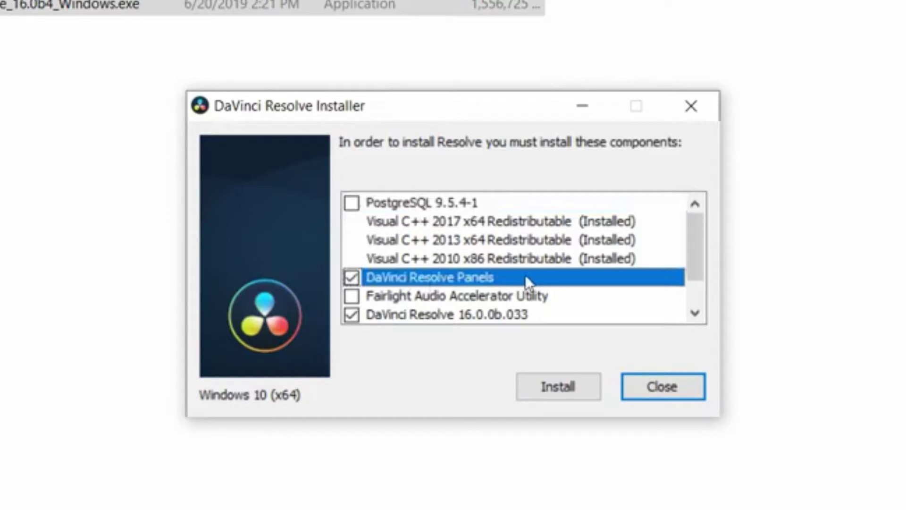
{"action": "left_click", "coordinate": [352, 278]}
{"action": "scroll", "coordinate": [398, 245], "scroll_direction": "down", "scroll_amount": 1}
{"action": "left_click", "coordinate": [488, 258]}
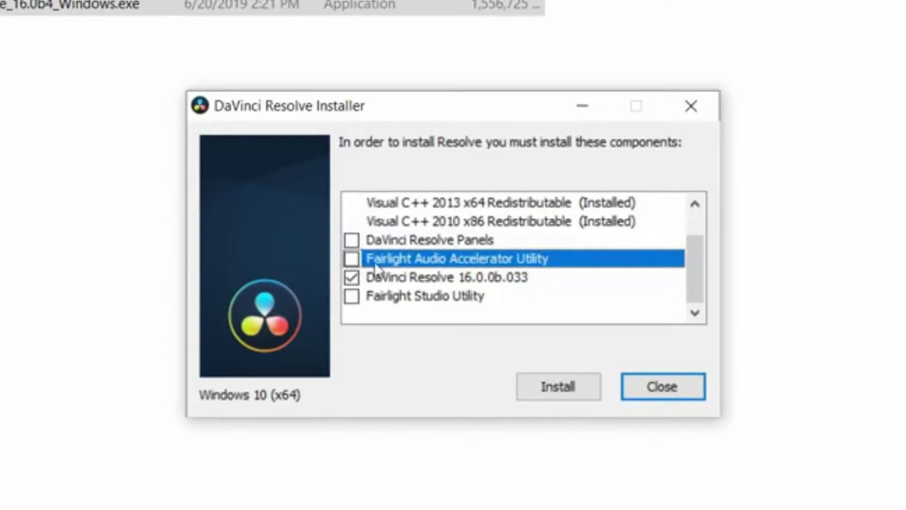
{"action": "left_click", "coordinate": [405, 301]}
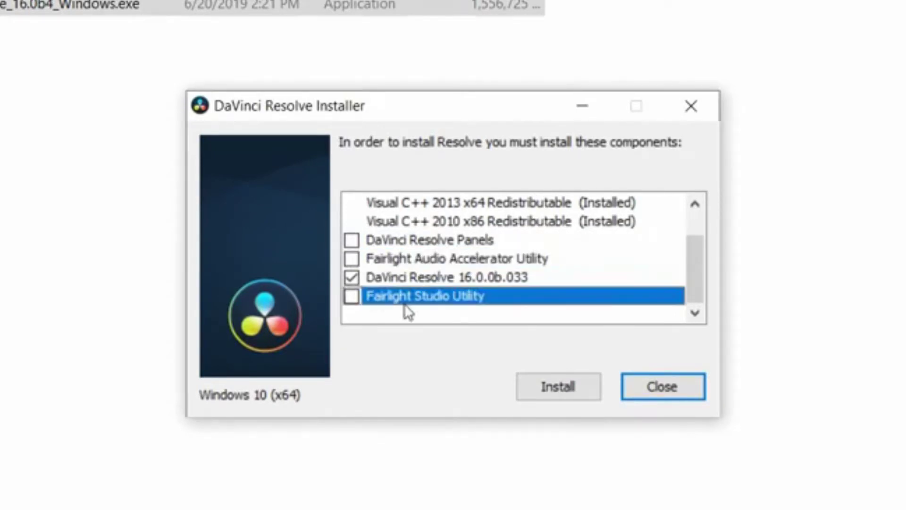
{"action": "left_click", "coordinate": [556, 386]}
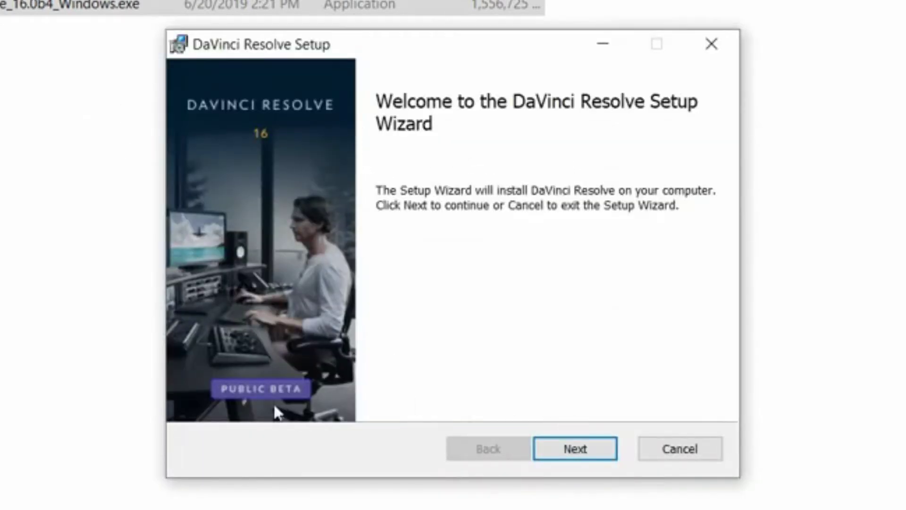
Accept the licence terms, keep C:\Program Files\Blackmagic Design\DaVinci Resolve\ and start installing.
{"action": "left_click", "coordinate": [571, 448]}
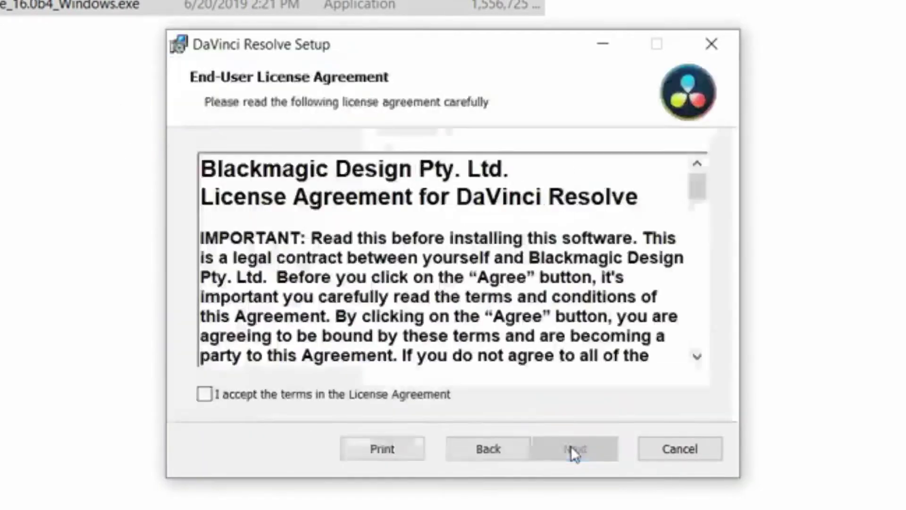
{"action": "left_click", "coordinate": [343, 395]}
{"action": "left_click", "coordinate": [596, 447]}
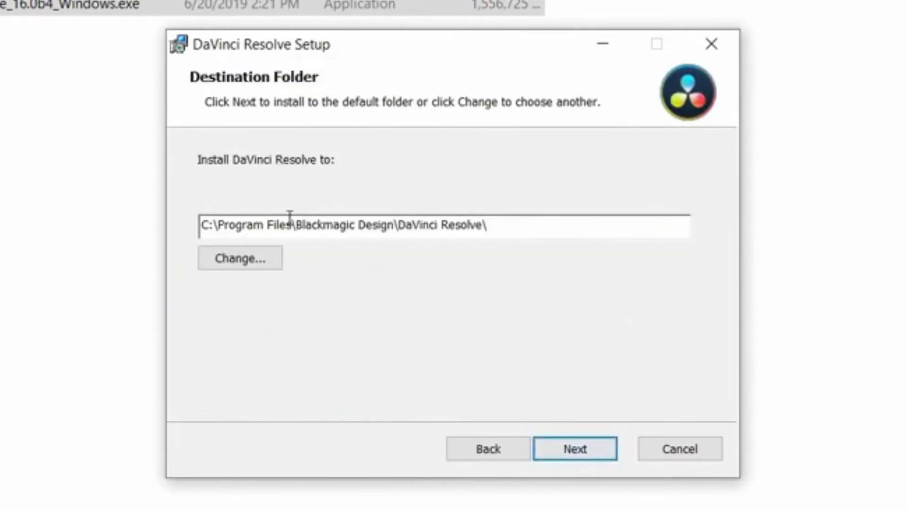
{"action": "left_click", "coordinate": [598, 450]}
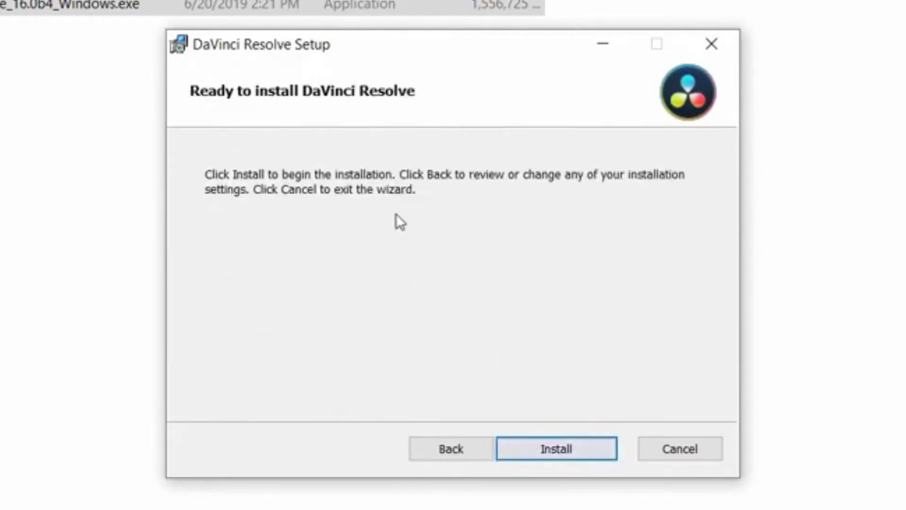
{"action": "left_click", "coordinate": [574, 451]}
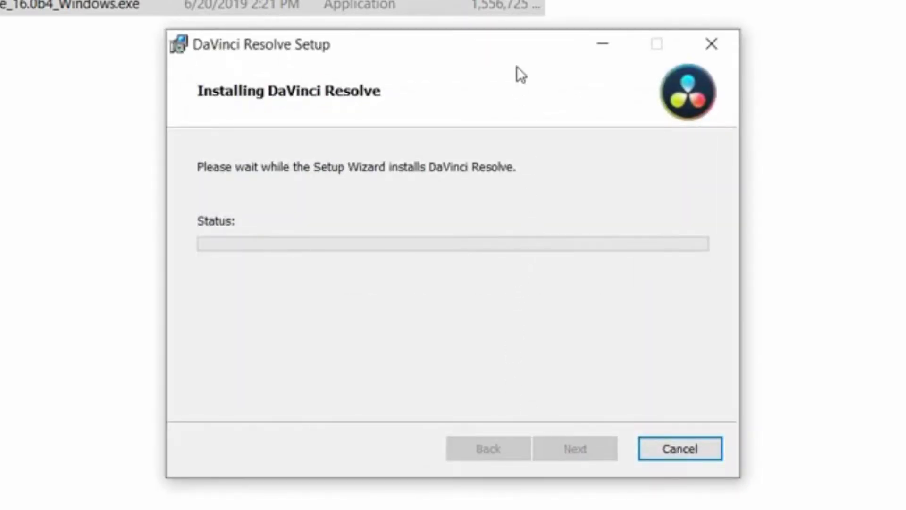
Move the Setup window to the left while the installation completes.
{"action": "left_click_drag", "start_coordinate": [523, 37], "coordinate": [47, 152]}
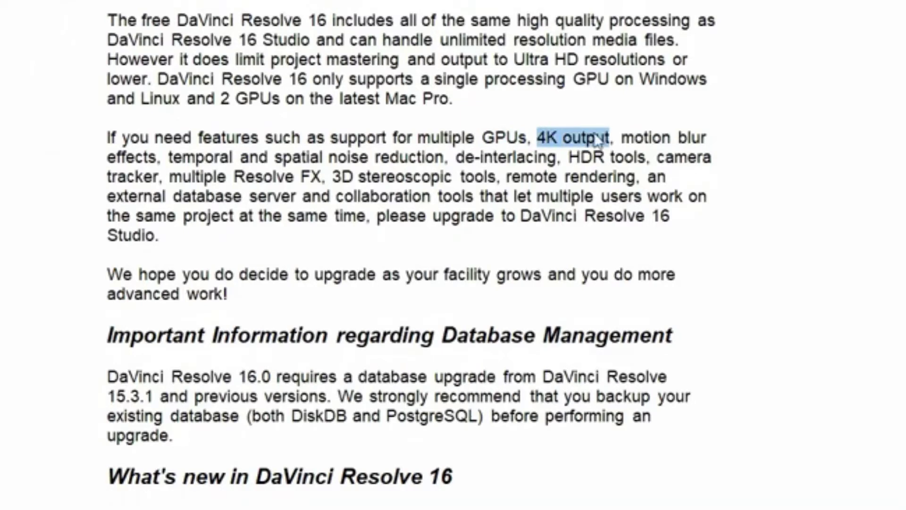
Highlight the readme's Studio-only features, from motion blur effects through external database server.
{"action": "double_click", "coordinate": [652, 128]}
{"action": "left_click_drag", "start_coordinate": [652, 128], "coordinate": [120, 172]}
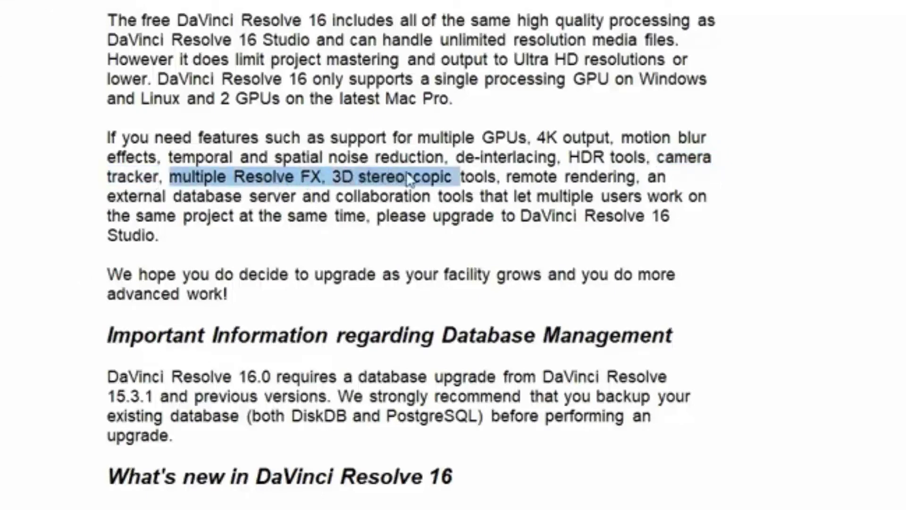
{"action": "left_click_drag", "start_coordinate": [441, 181], "coordinate": [126, 246]}
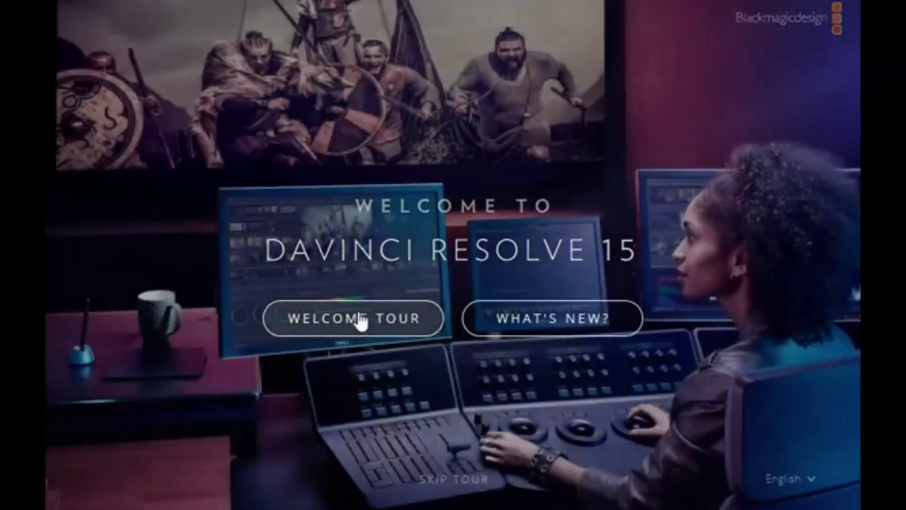
Step through the welcome tour pages: Media, Edit, Fusion, Color, Audio and Deliver.
{"action": "left_click", "coordinate": [354, 318]}
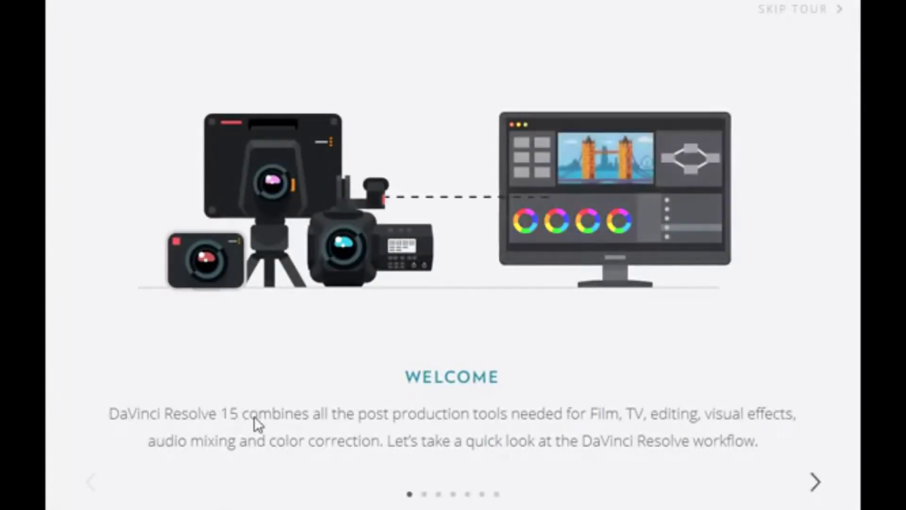
{"action": "left_click", "coordinate": [816, 481]}
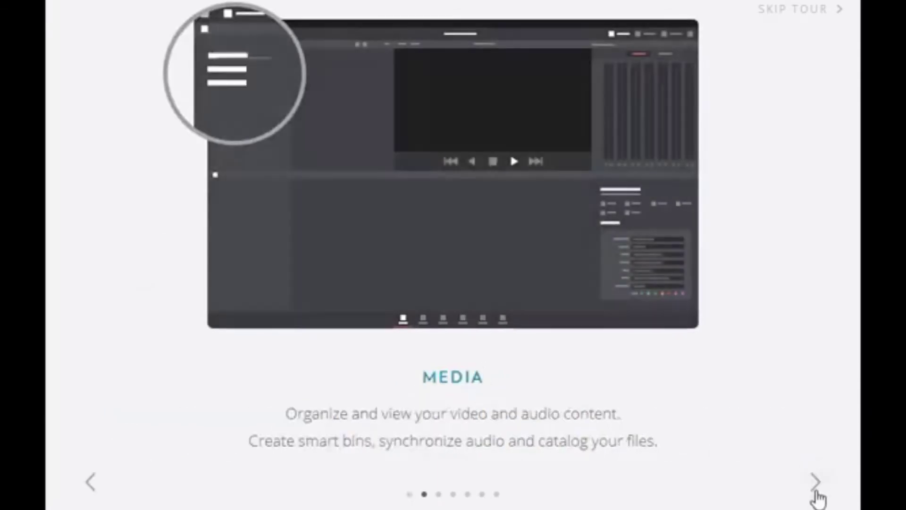
{"action": "left_click", "coordinate": [815, 481]}
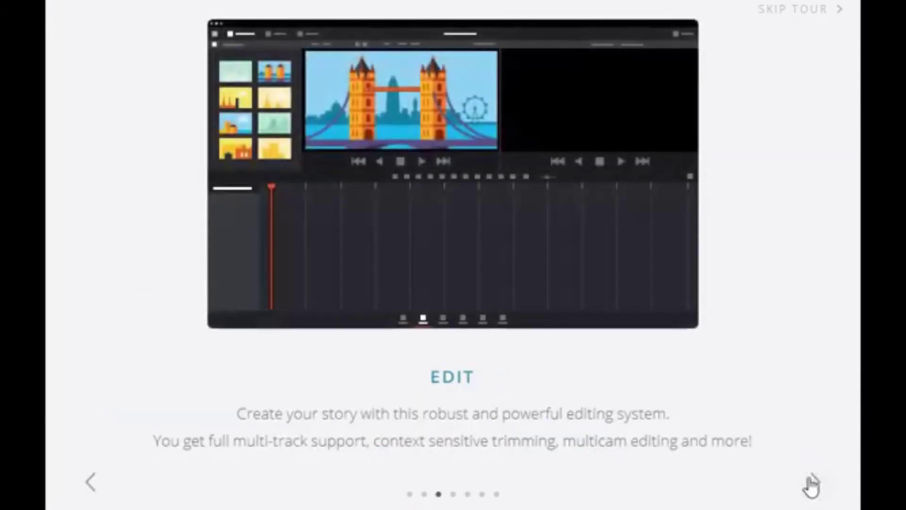
{"action": "left_click", "coordinate": [818, 481]}
{"action": "left_click", "coordinate": [811, 482]}
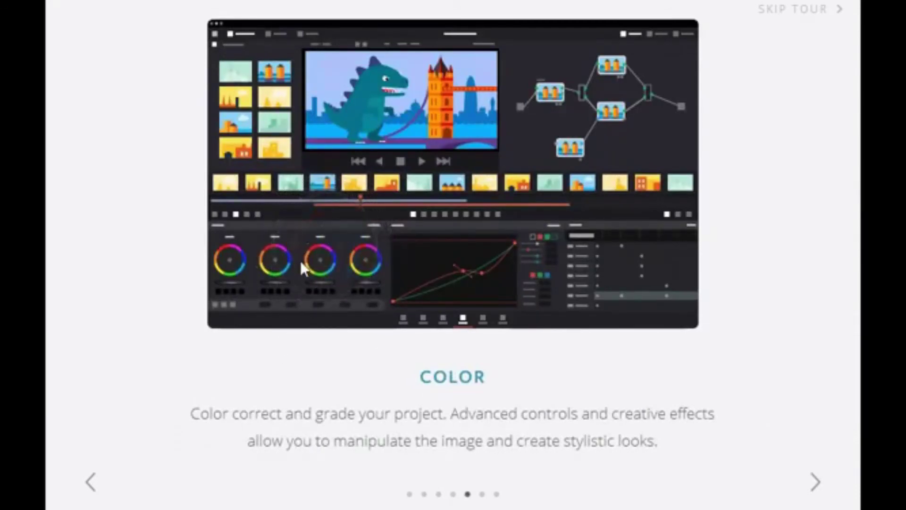
{"action": "left_click", "coordinate": [815, 481]}
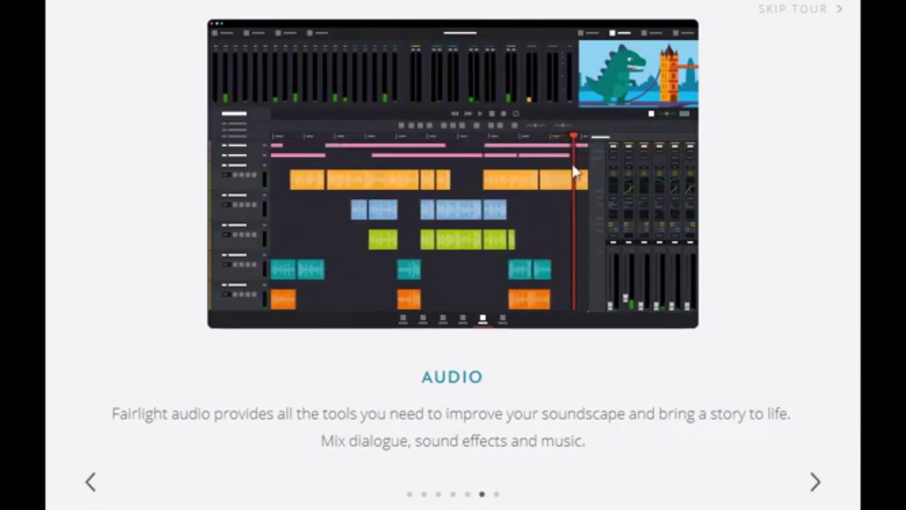
{"action": "left_click", "coordinate": [815, 482]}
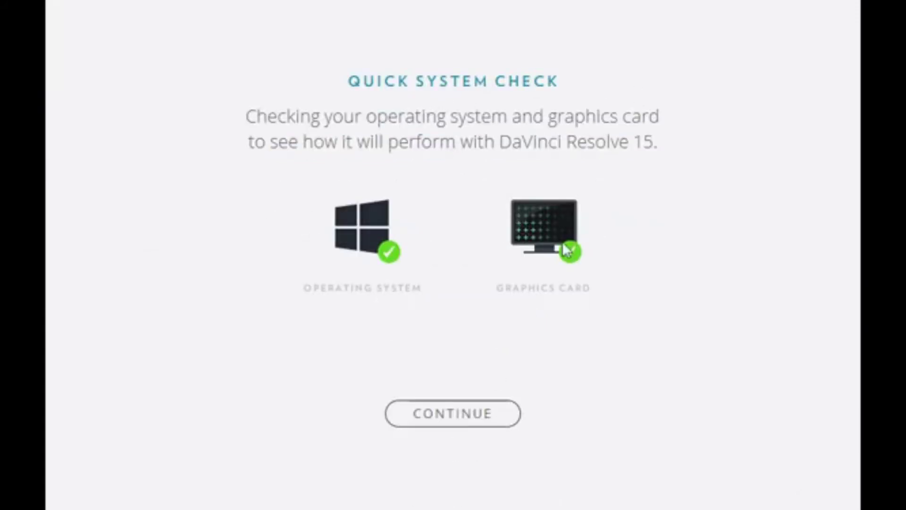
Choose an Ultra HD 2160p project, default media location and DaVinci Resolve keyboard layout, then start.
{"action": "left_click", "coordinate": [452, 416]}
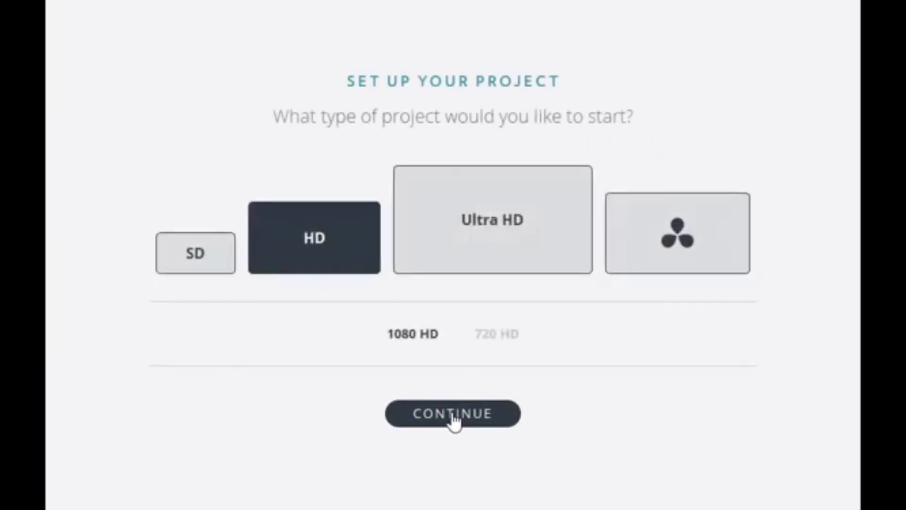
{"action": "left_click", "coordinate": [543, 235]}
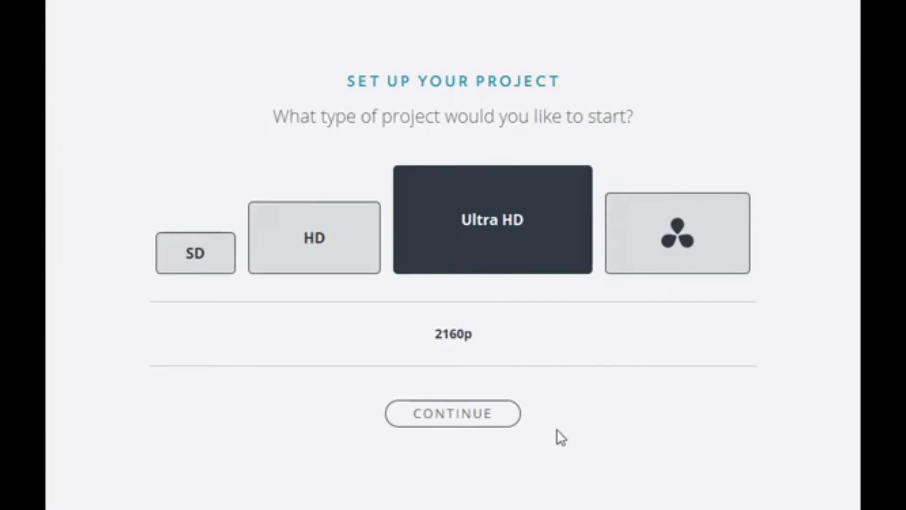
{"action": "left_click", "coordinate": [472, 416]}
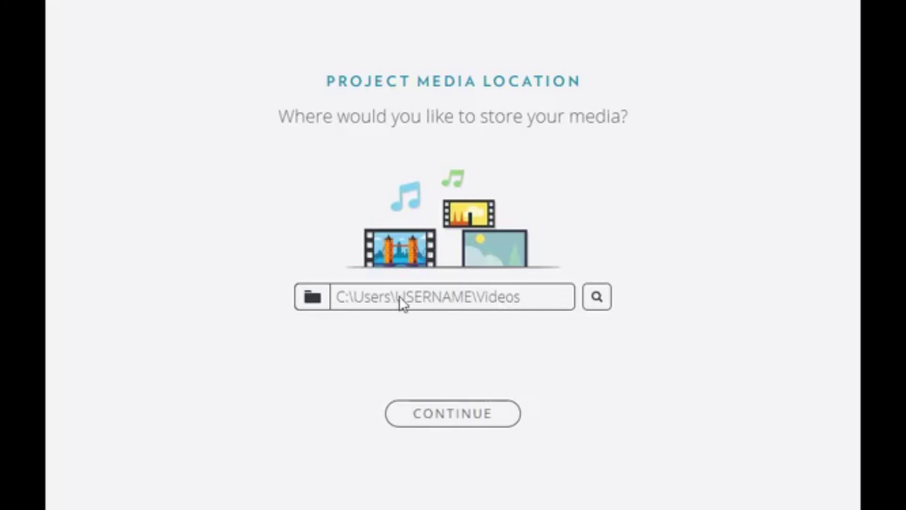
{"action": "left_click", "coordinate": [461, 416]}
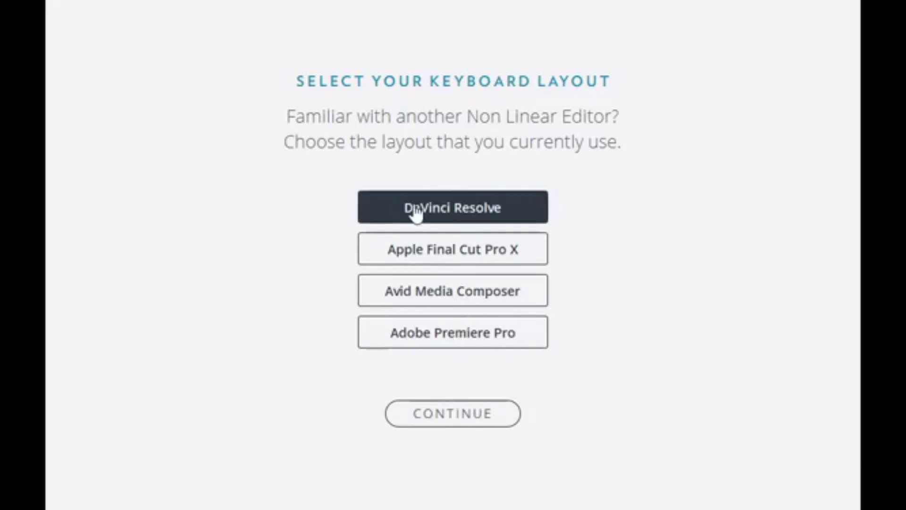
{"action": "left_click", "coordinate": [494, 409]}
{"action": "left_click", "coordinate": [496, 416]}
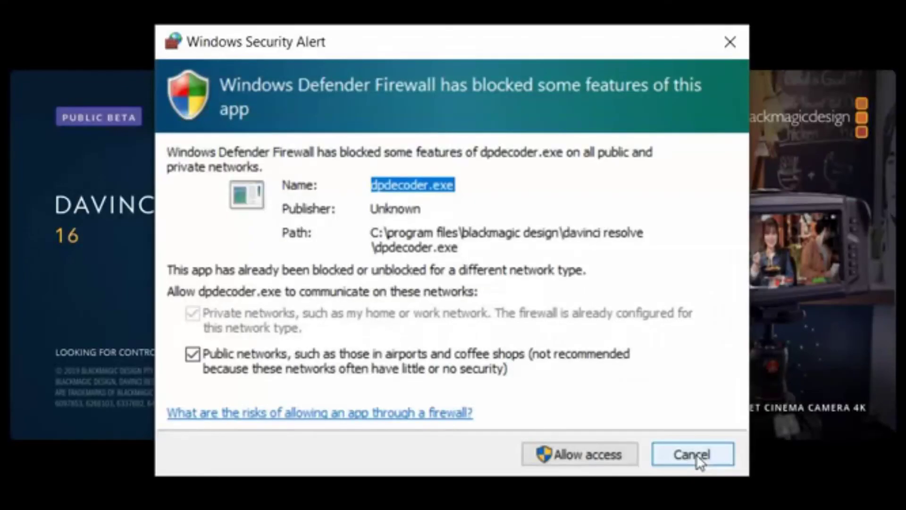
Dismiss the dpdecoder and Resolve network firewall alerts.
{"action": "left_click", "coordinate": [696, 455]}
{"action": "left_click", "coordinate": [696, 455]}
{"action": "left_click", "coordinate": [696, 454]}
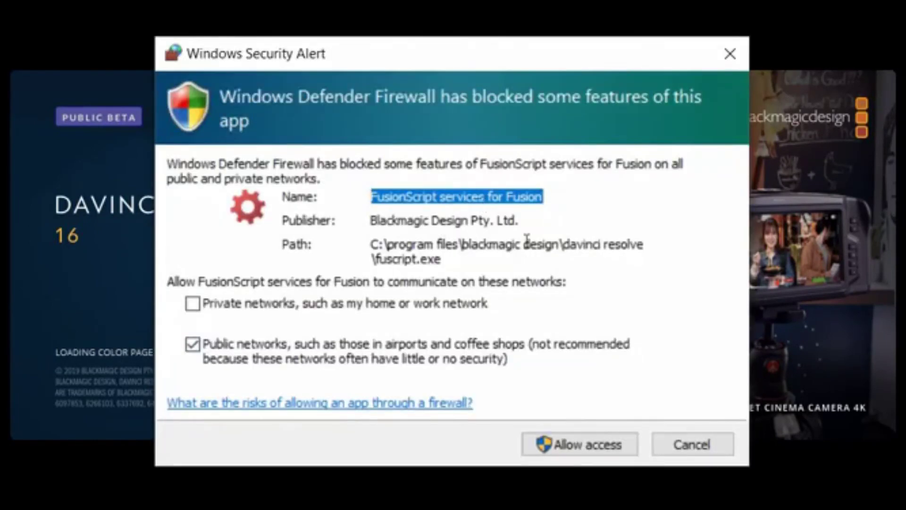
Dismiss the FusionScript security alert, then maximize the Resolve window so the empty Untitled Project fills the screen.
{"action": "left_click", "coordinate": [715, 439]}
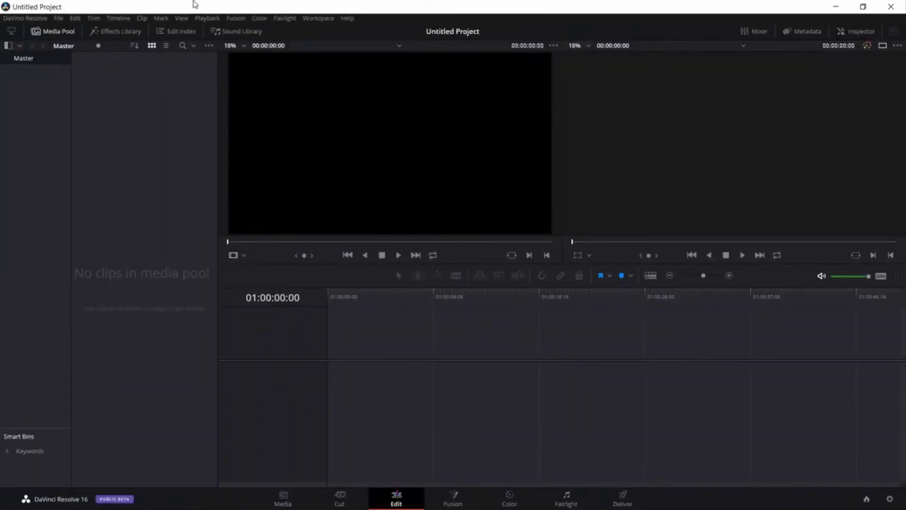
{"action": "left_click_drag", "start_coordinate": [430, 10], "coordinate": [617, 59]}
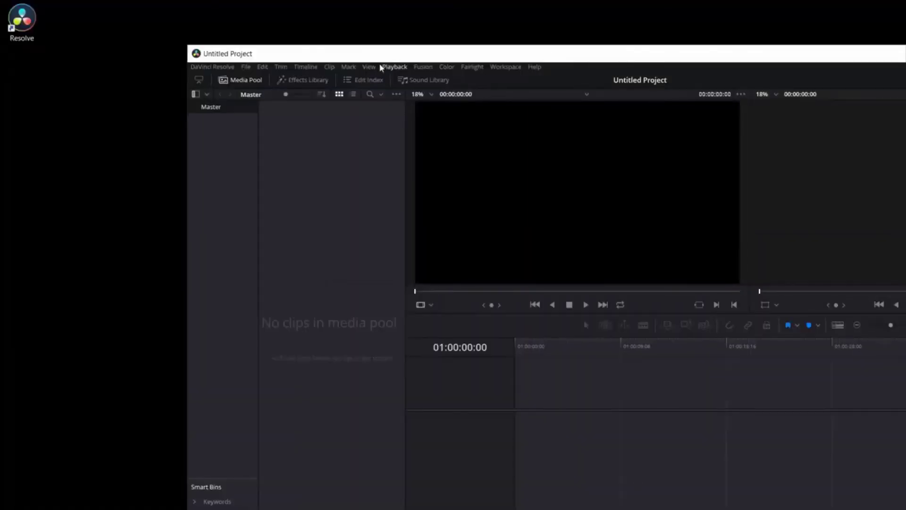
{"action": "left_click_drag", "start_coordinate": [184, 46], "coordinate": [339, 135]}
{"action": "left_click_drag", "start_coordinate": [449, 137], "coordinate": [165, 43]}
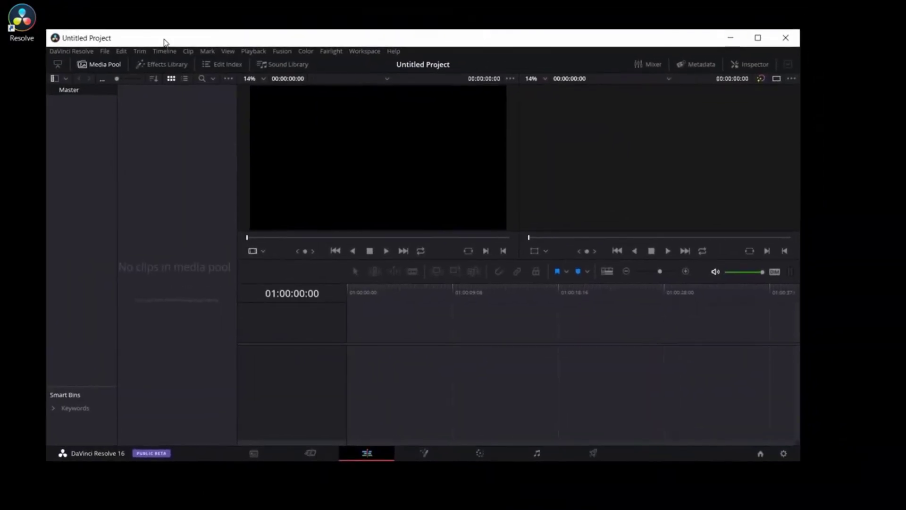
{"action": "right_click", "coordinate": [252, 40]}
{"action": "left_click", "coordinate": [219, 39]}
{"action": "left_click_drag", "start_coordinate": [248, 40], "coordinate": [304, 4]}
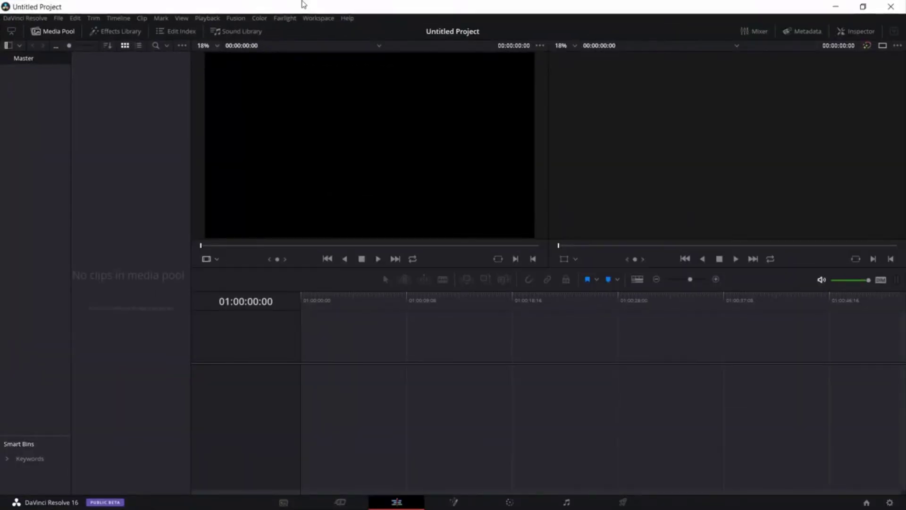